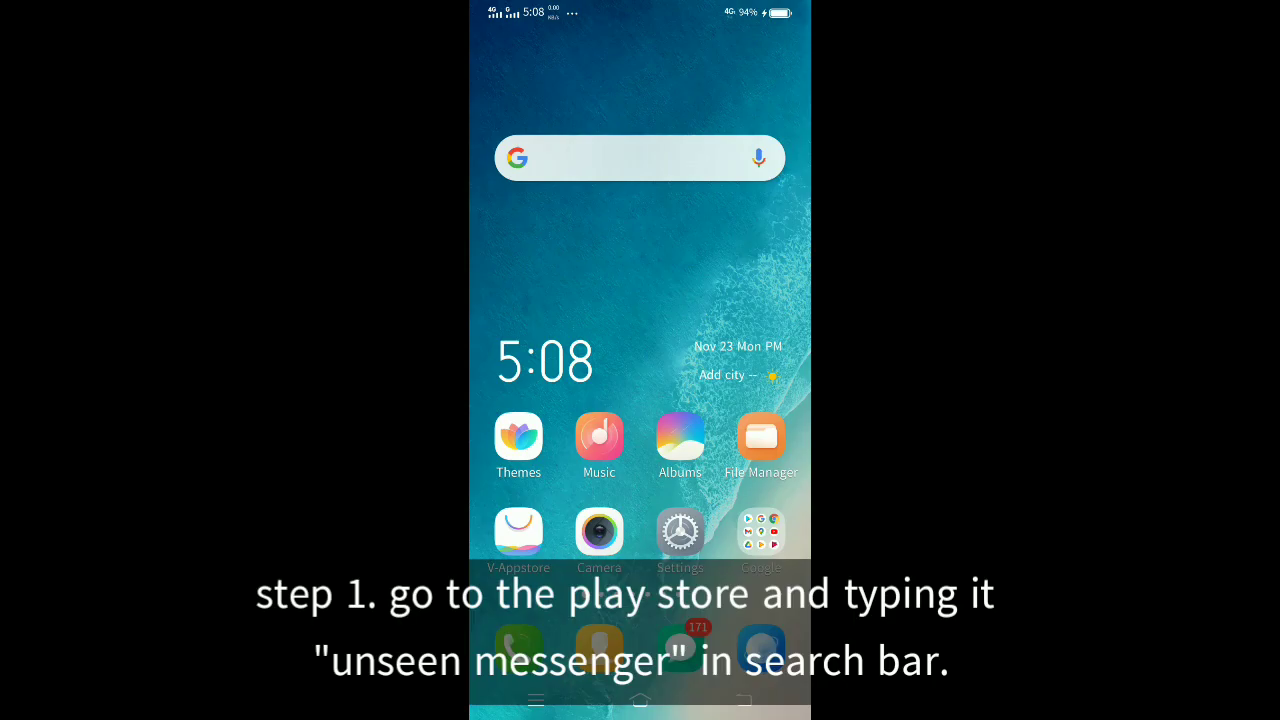
Launch Google Play Store from the home screen's Google folder
left_click(761, 532)
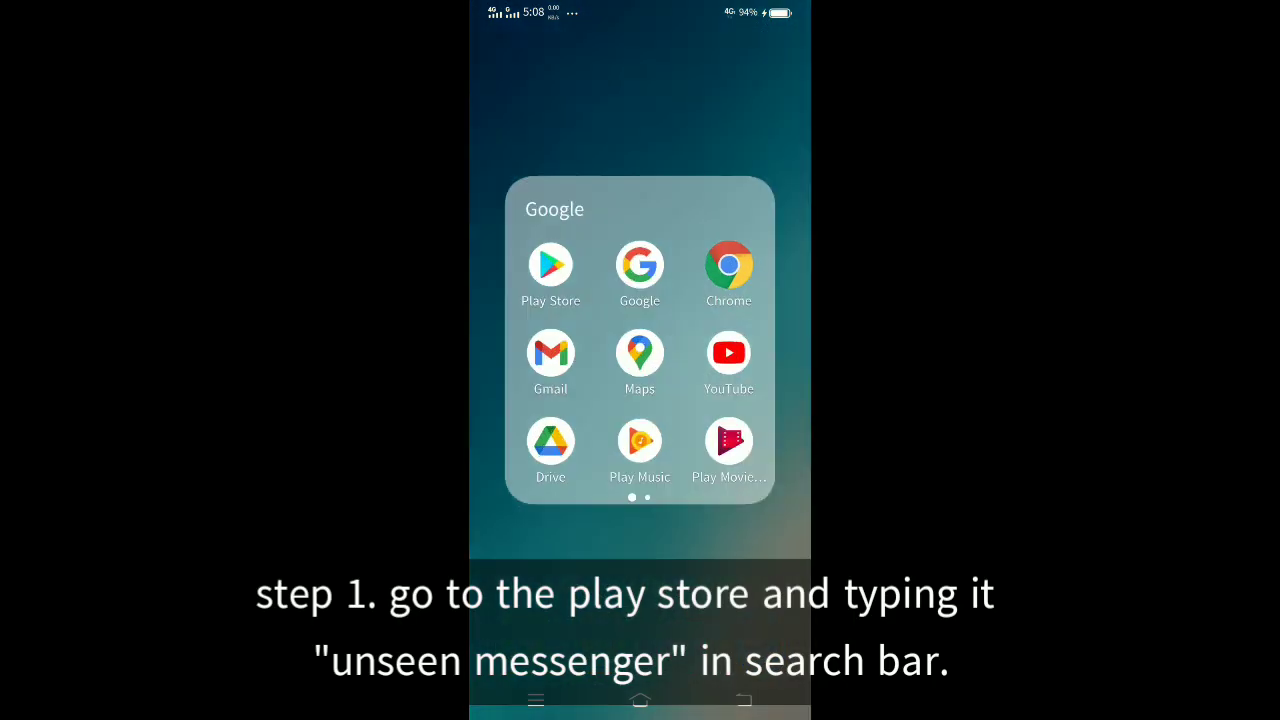
left_click(550, 265)
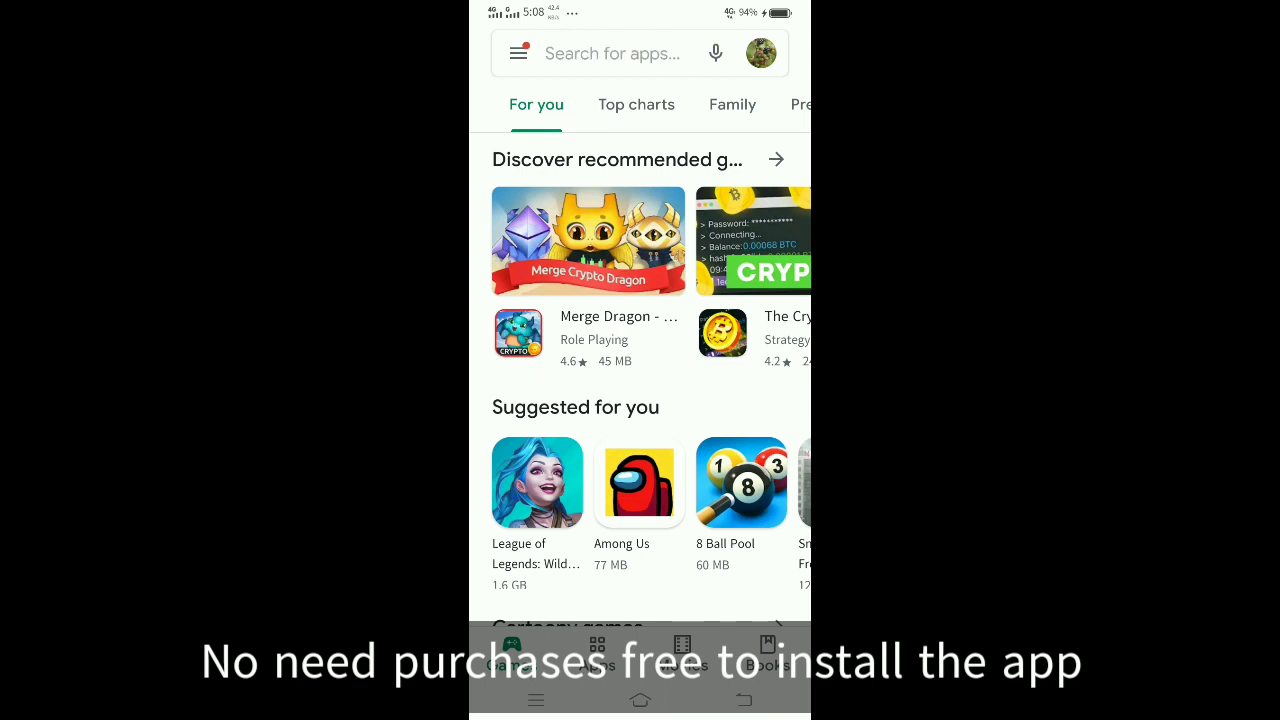
Search the Play Store for "unseen messenger" and install Unseen Messenger
left_click(612, 53)
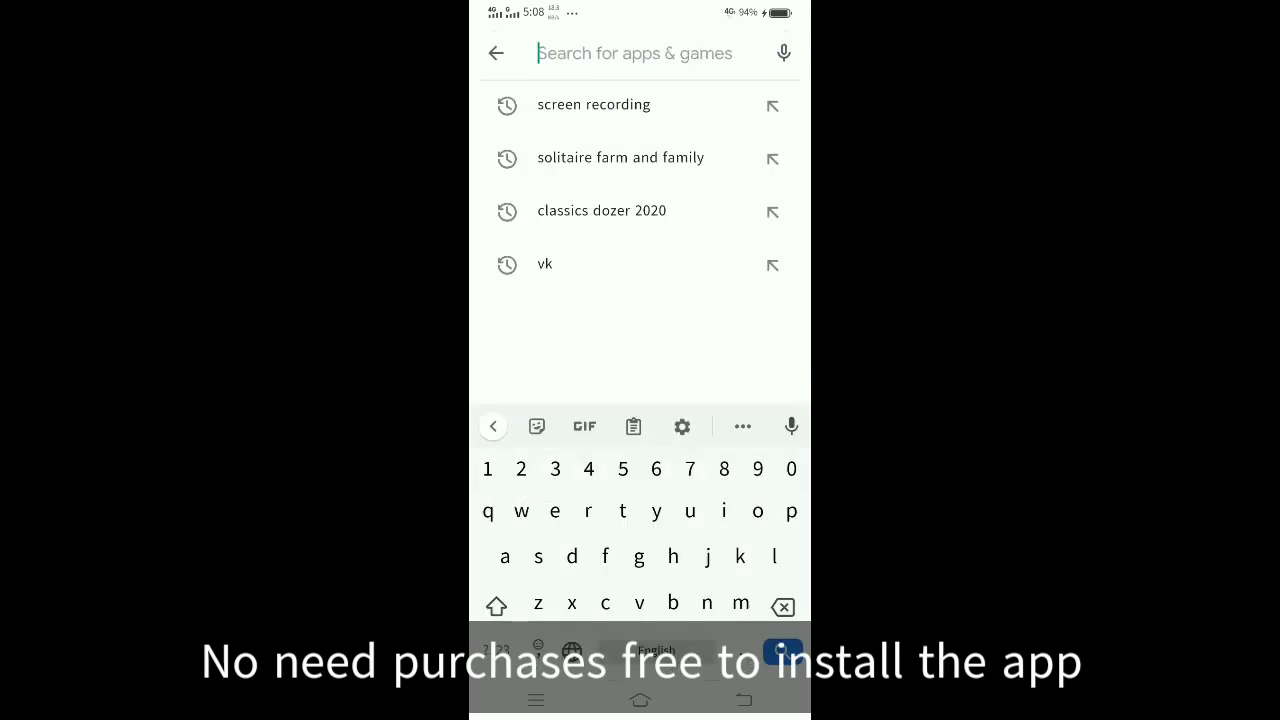
type("uns")
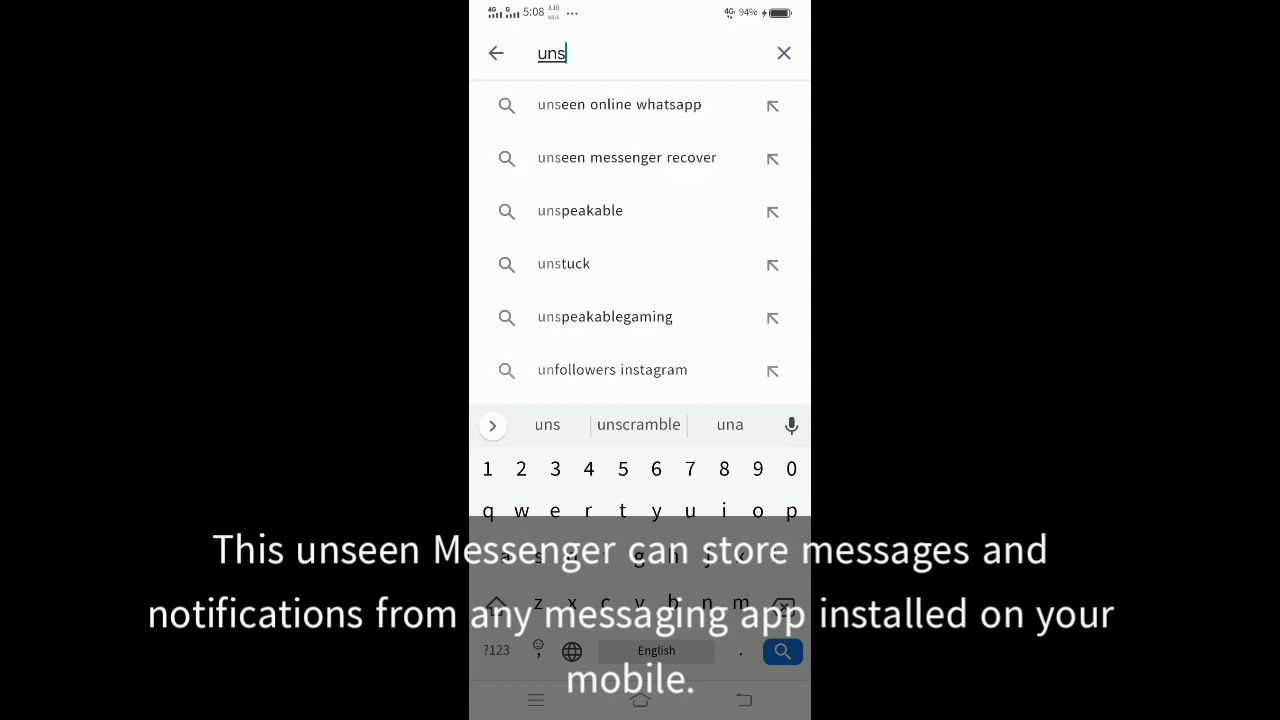
type("een")
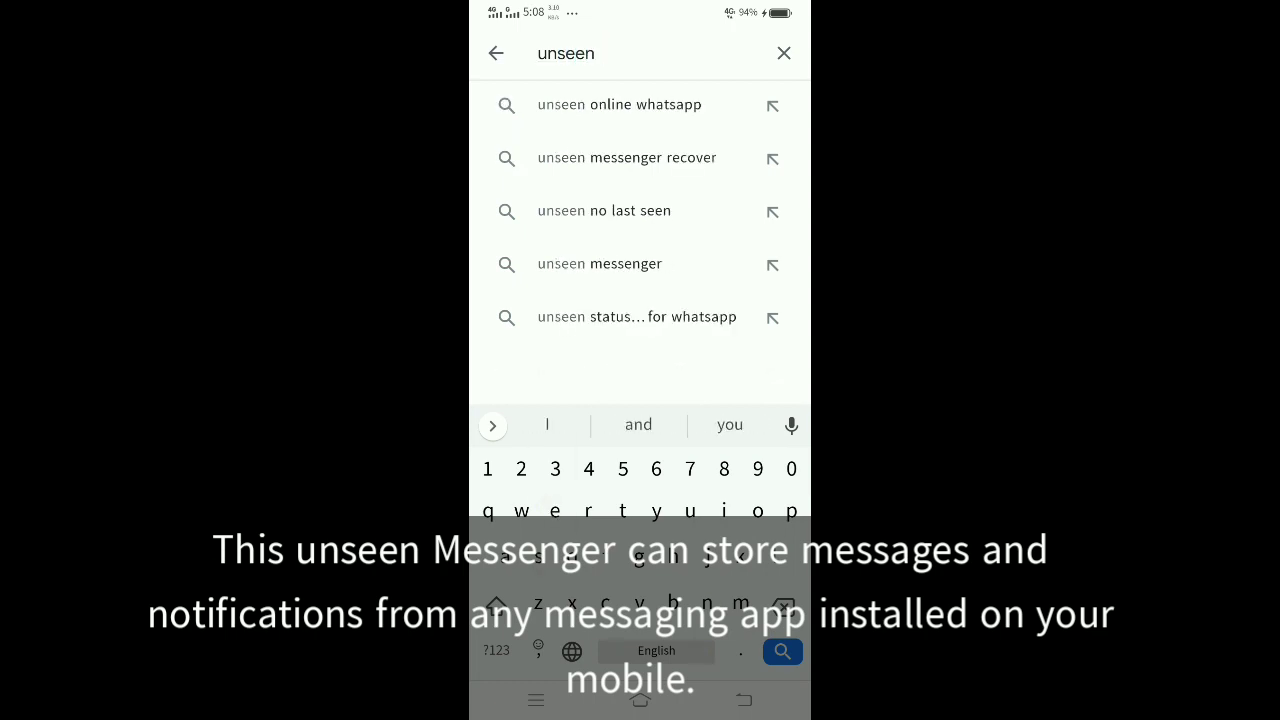
type(" mess")
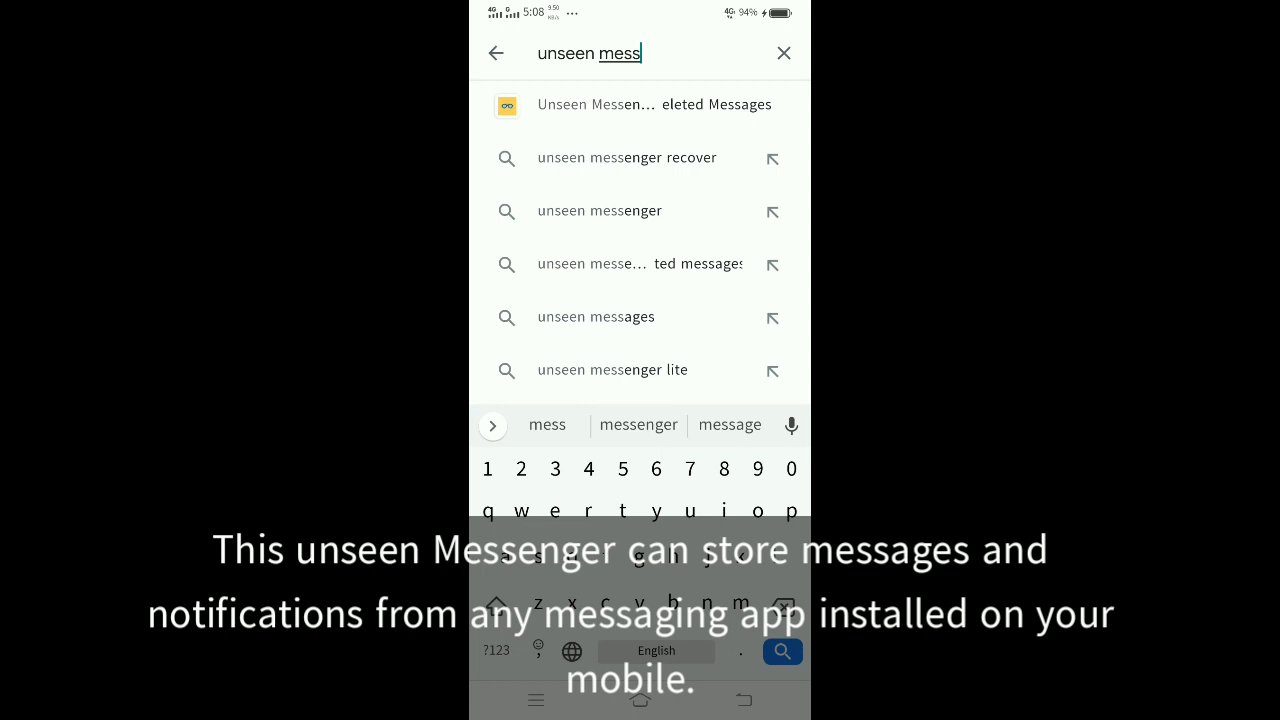
type("enger")
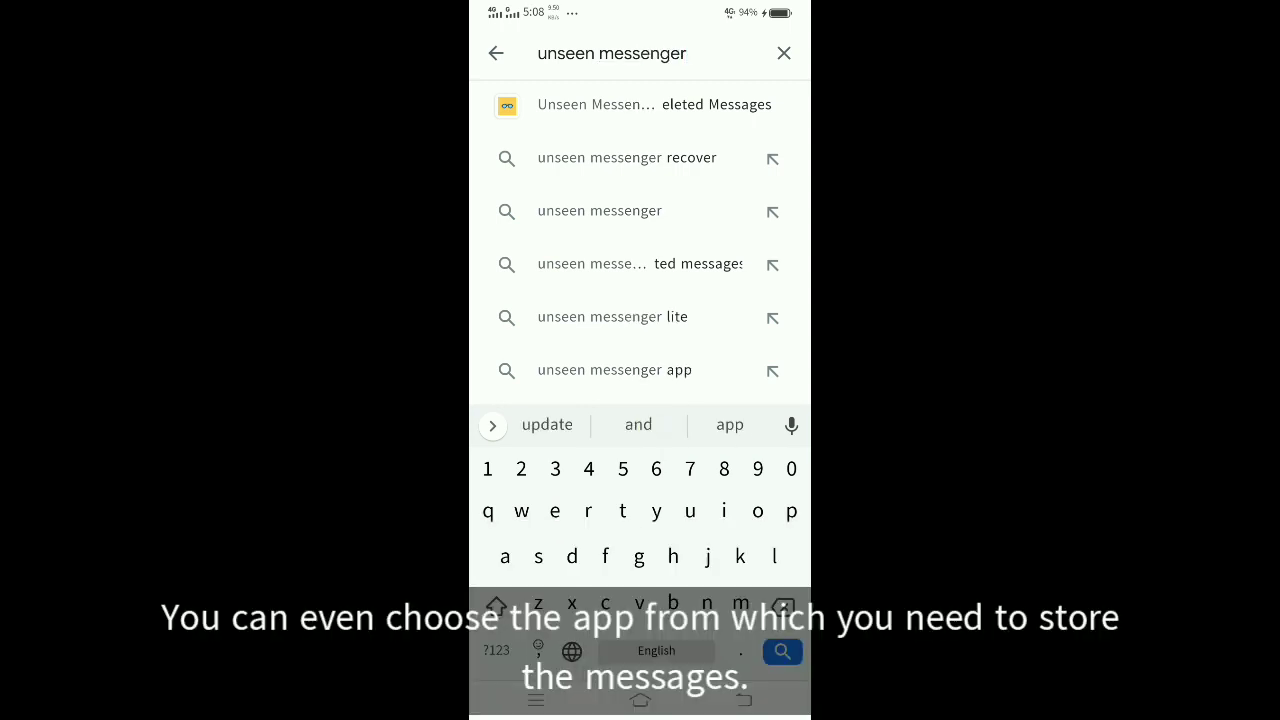
key("Return")
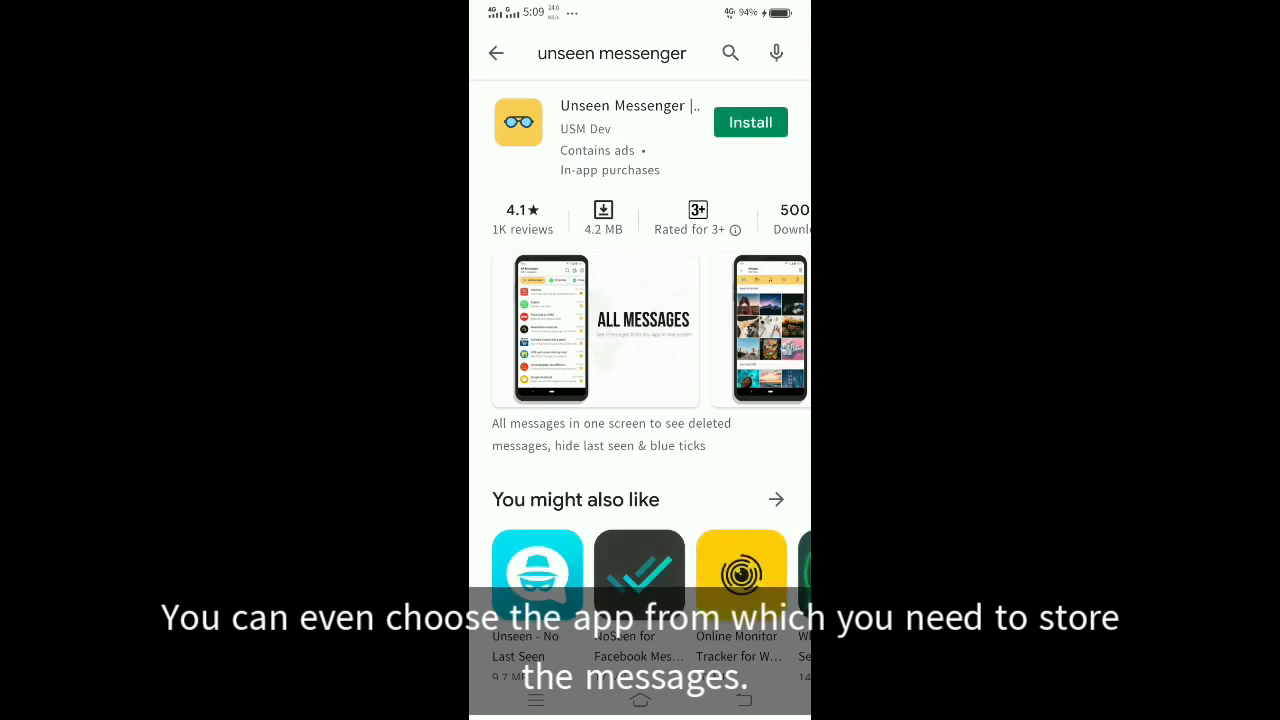
left_click(750, 122)
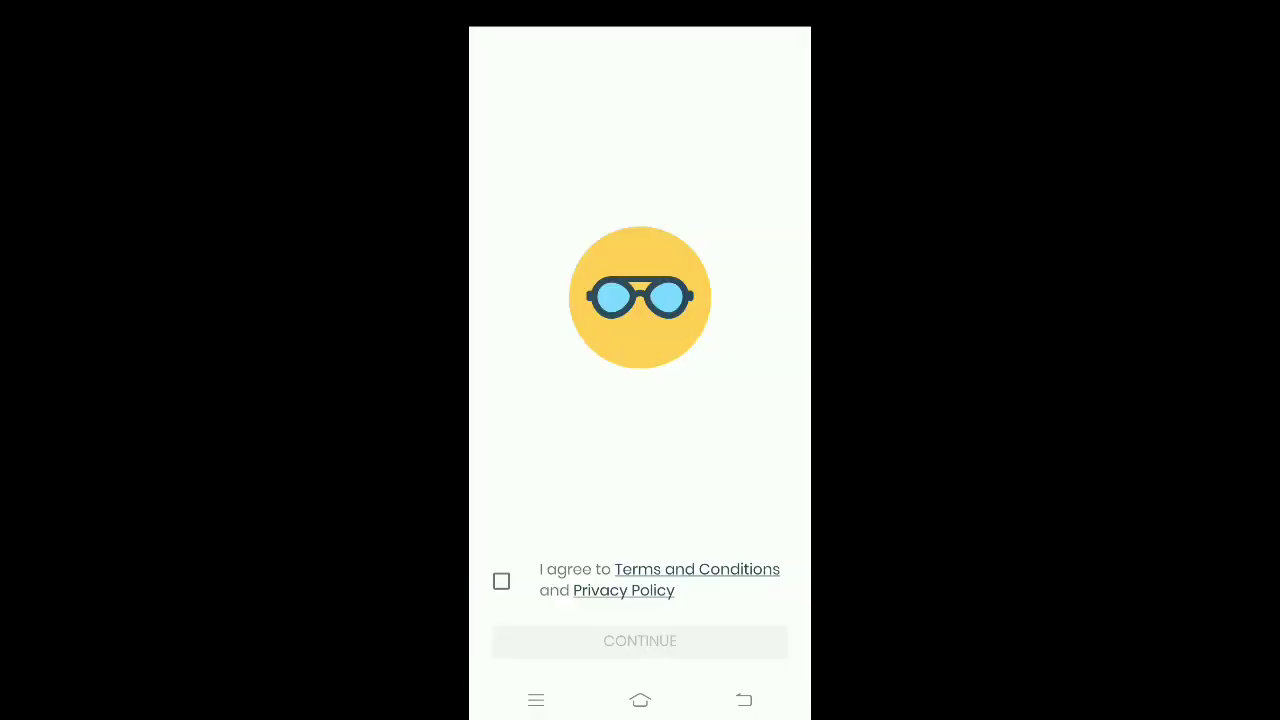
Accept Unseen Messenger's Terms and Conditions and continue setup
left_click(501, 581)
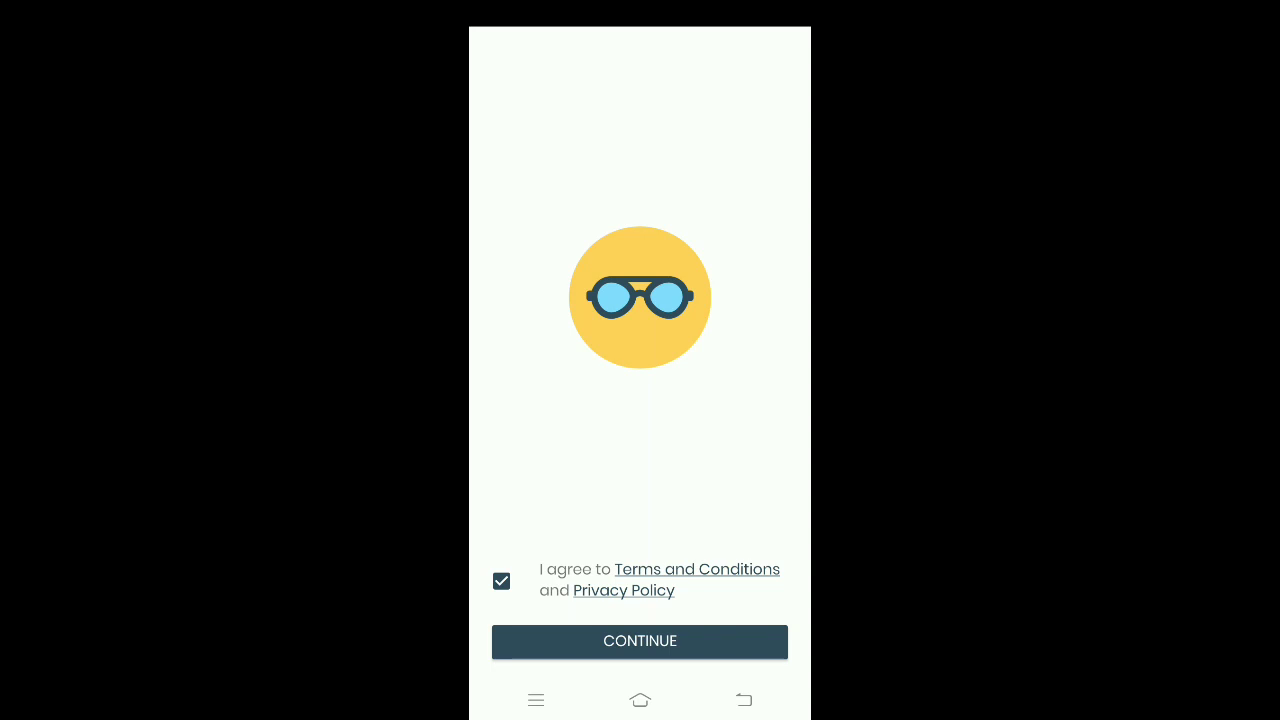
left_click(640, 641)
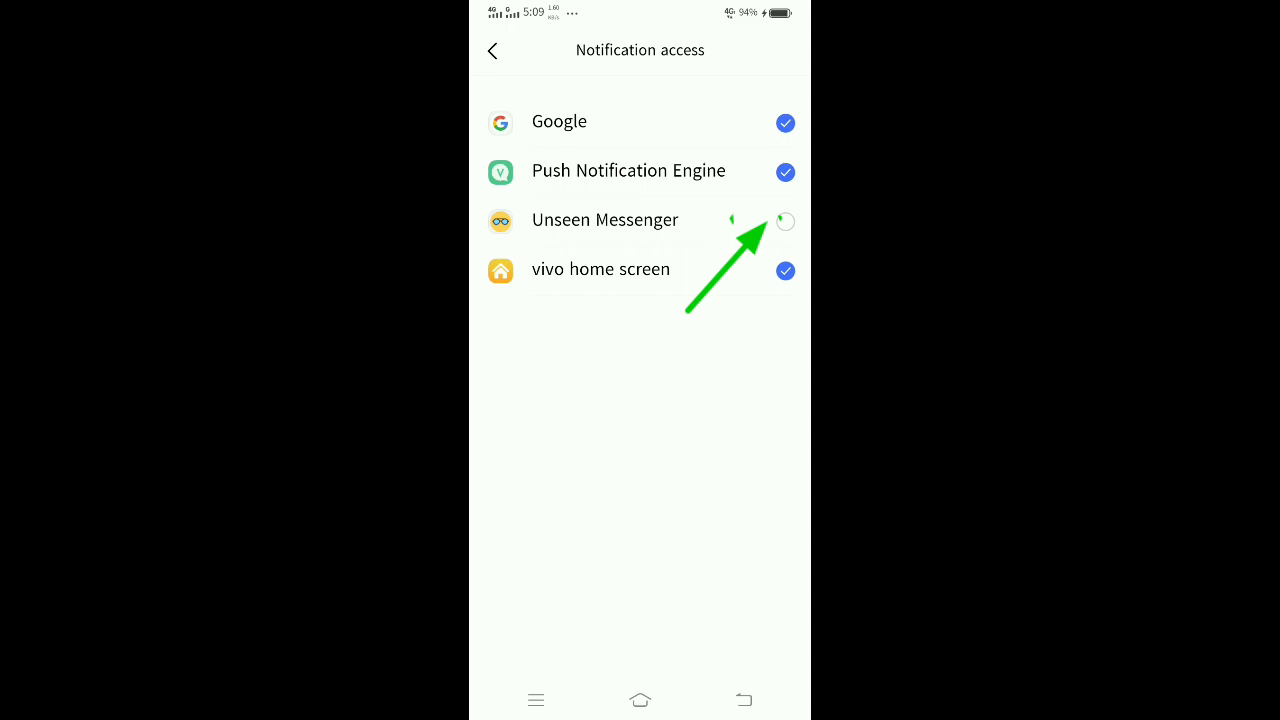
Grant Unseen Messenger notification access, then continue to the Storage Permission step
left_click(785, 221)
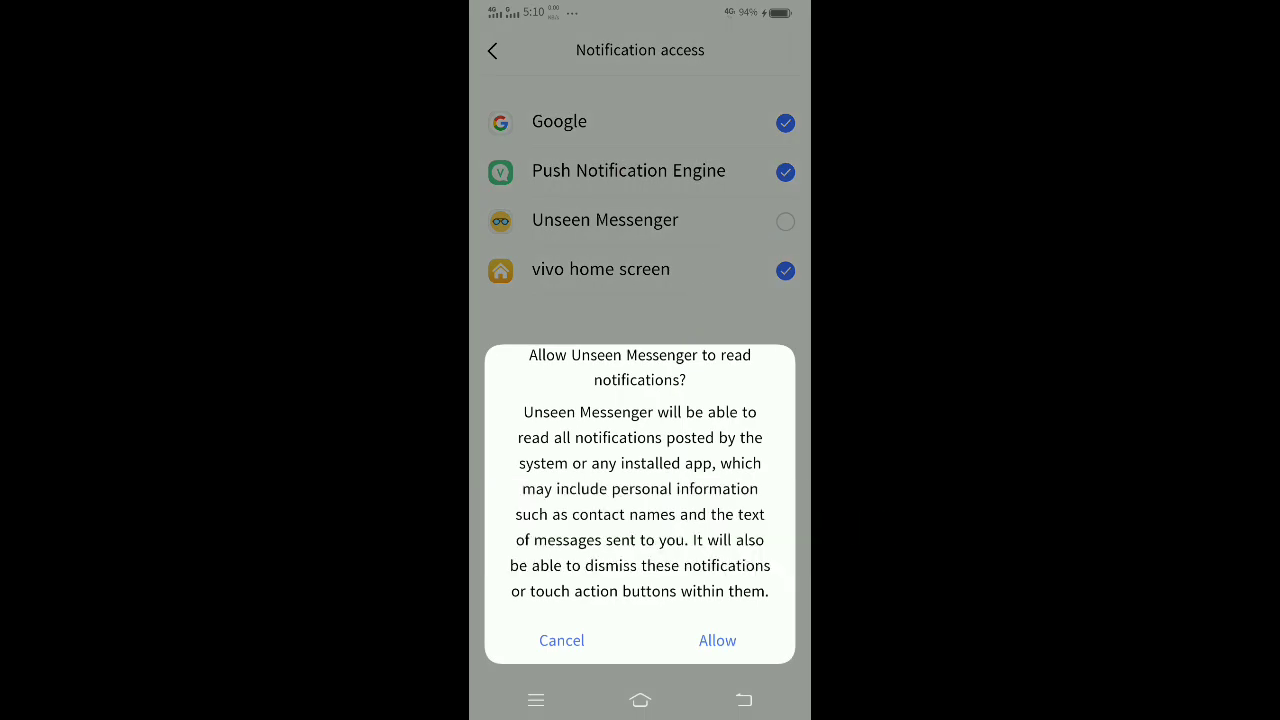
left_click(717, 640)
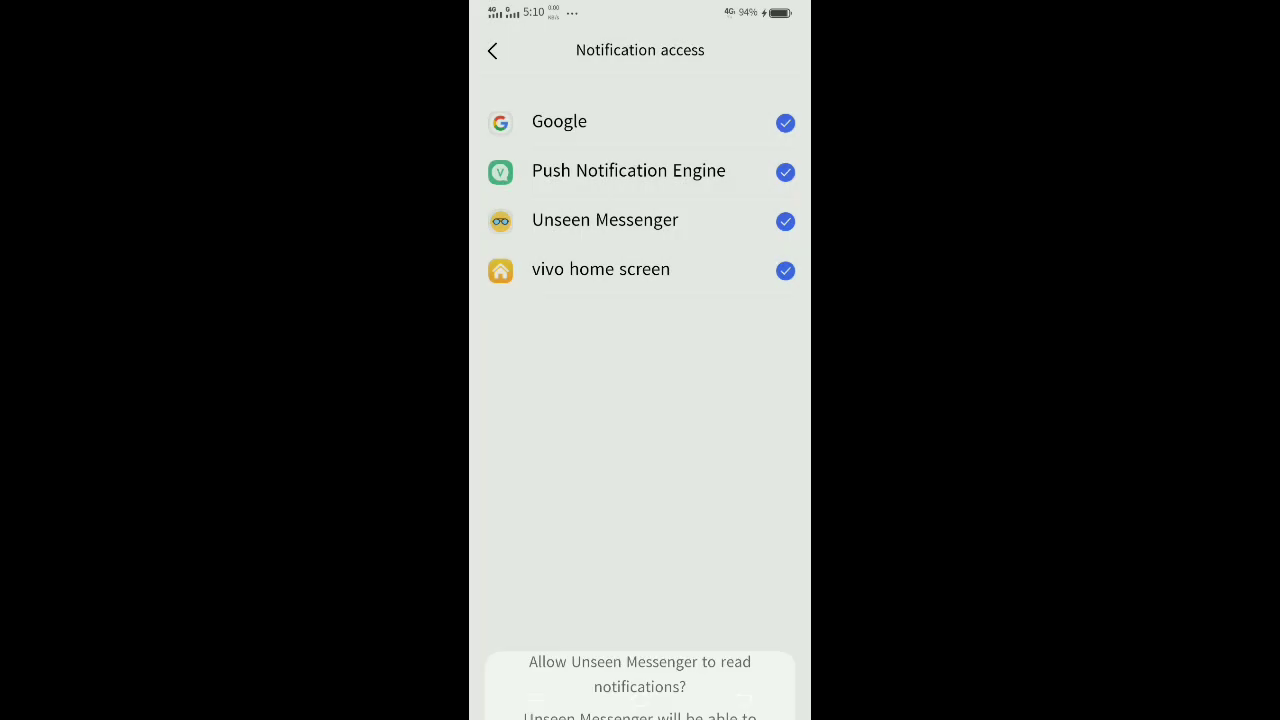
left_click(655, 649)
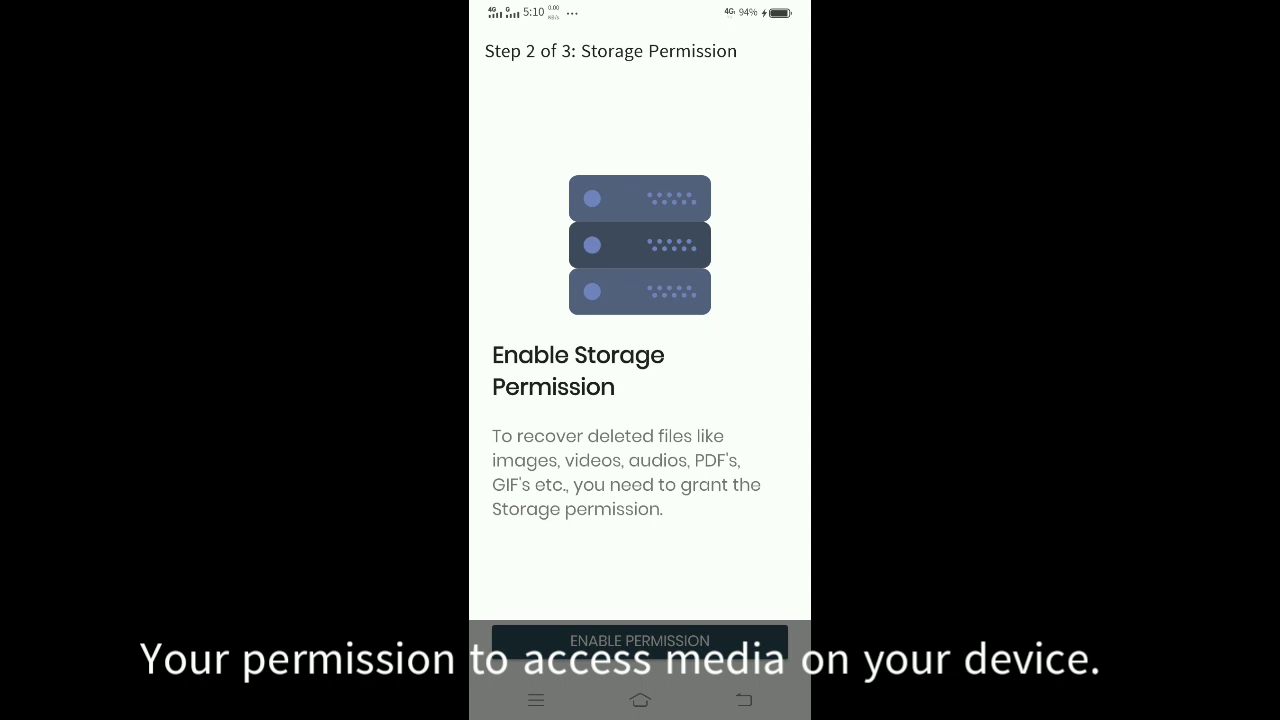
Allow Unseen Messenger access to photos, media and files
left_click(640, 640)
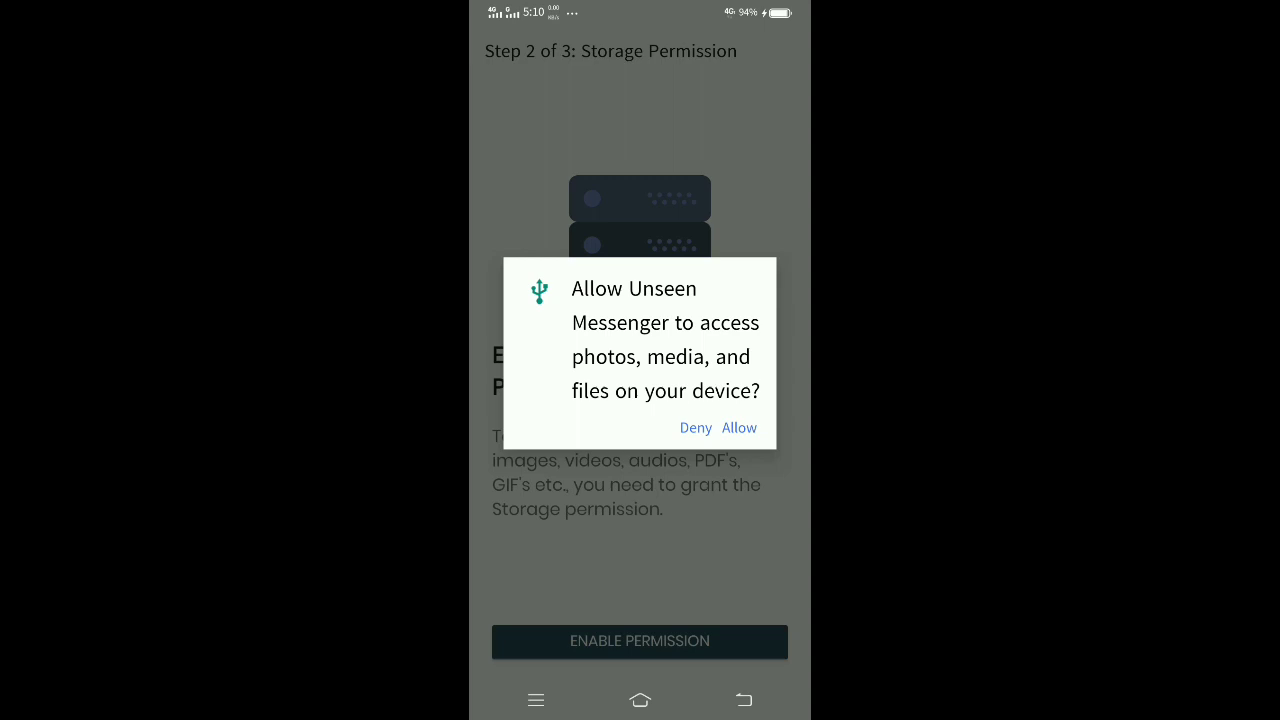
left_click(739, 427)
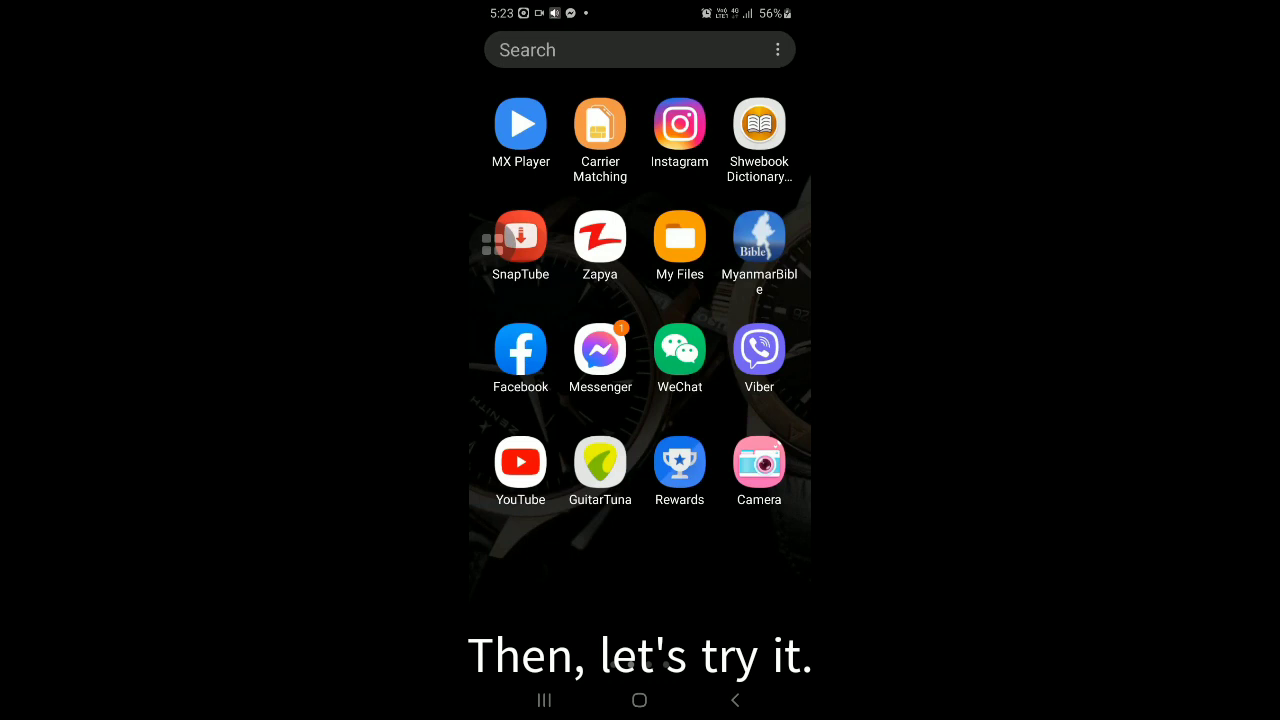
Open a Messenger chat and send the message "what are you doing", fixing a typo
left_click(600, 349)
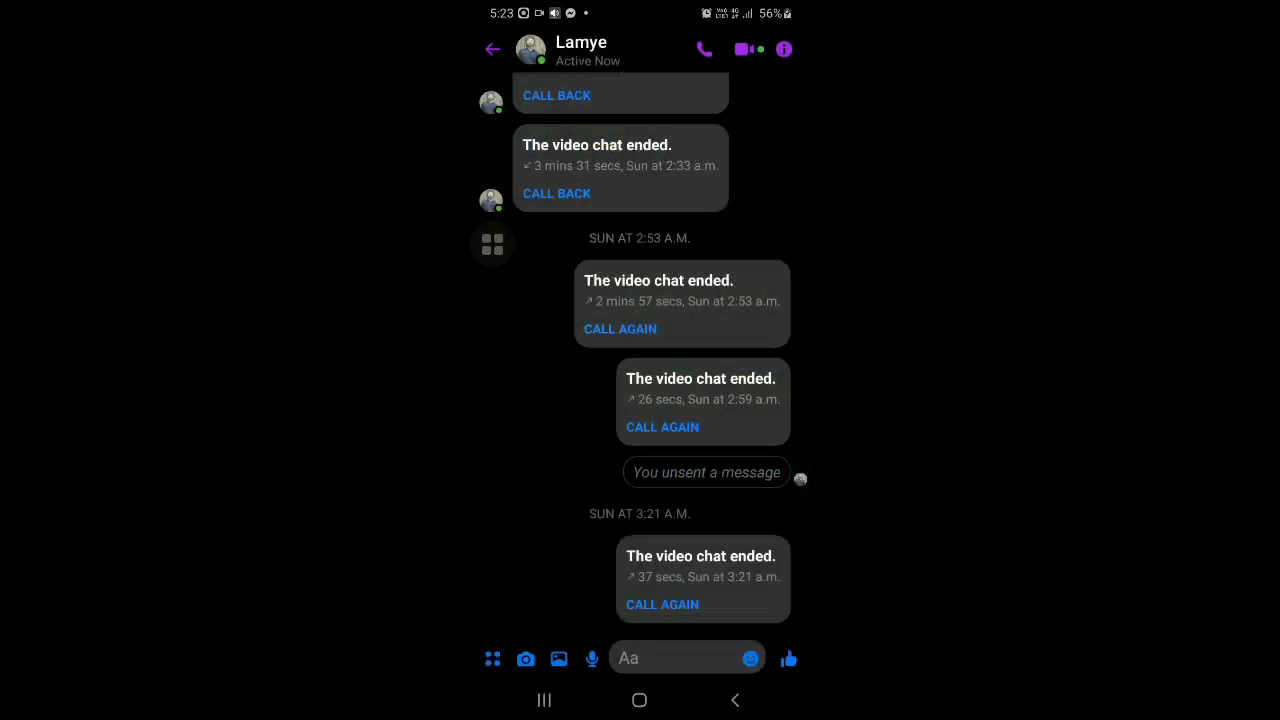
left_click(680, 658)
type("wh")
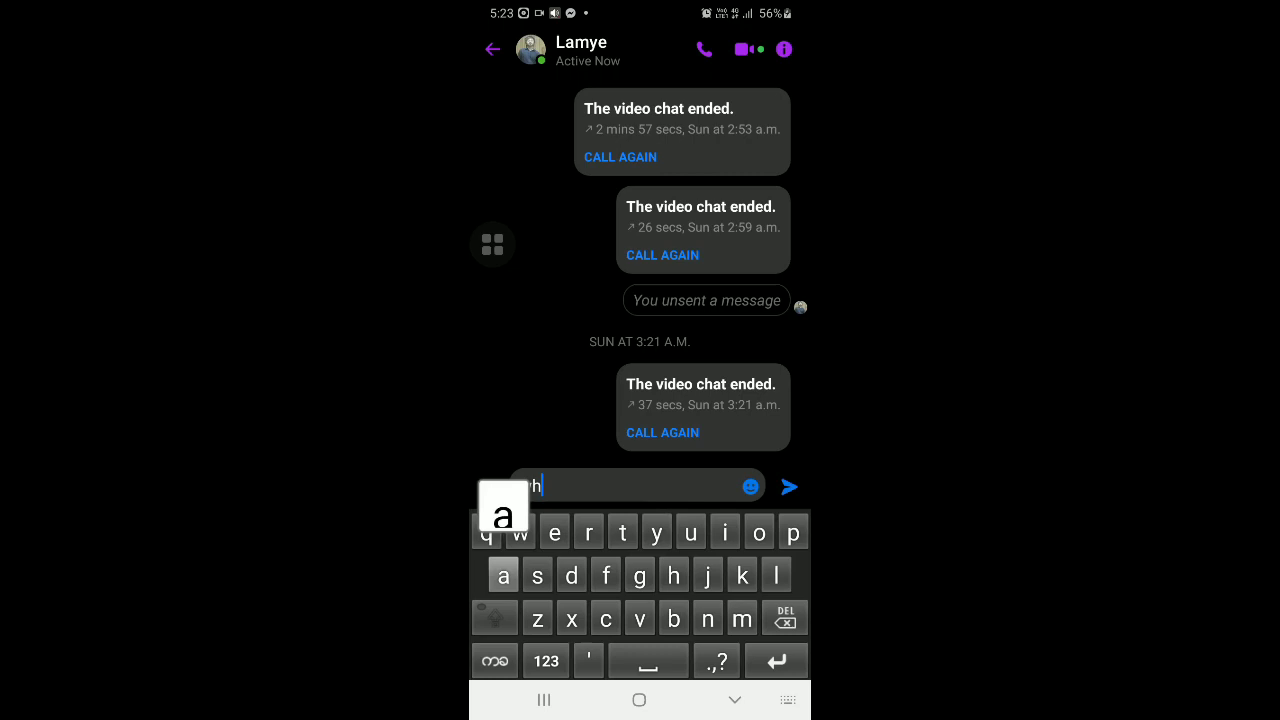
type("atare")
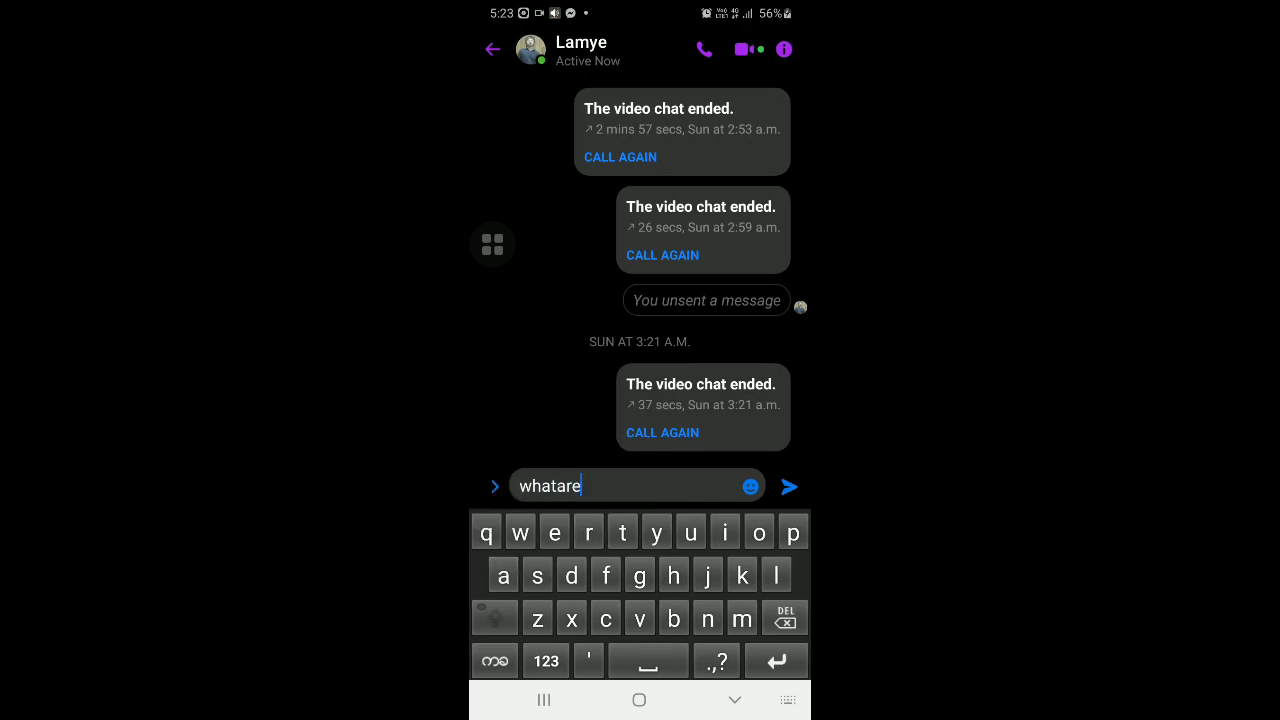
key("BackSpace")
key("BackSpace")
key("BackSpace")
type("are ")
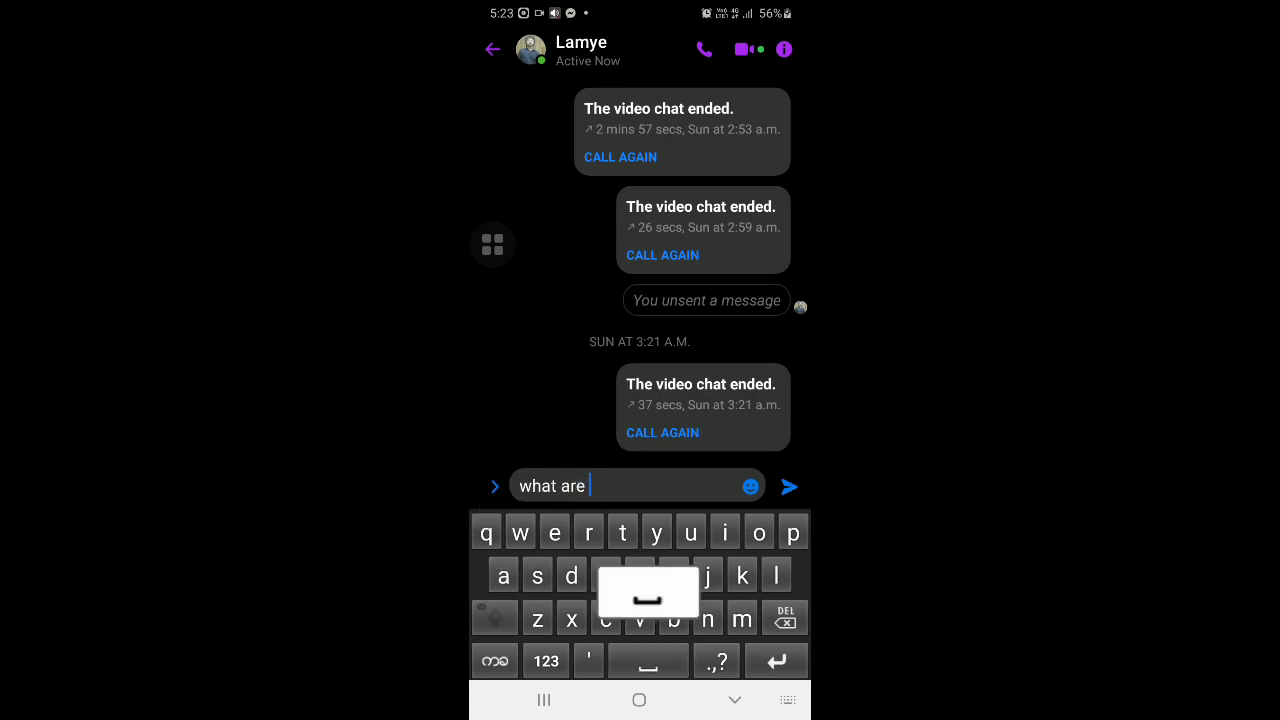
type("you d")
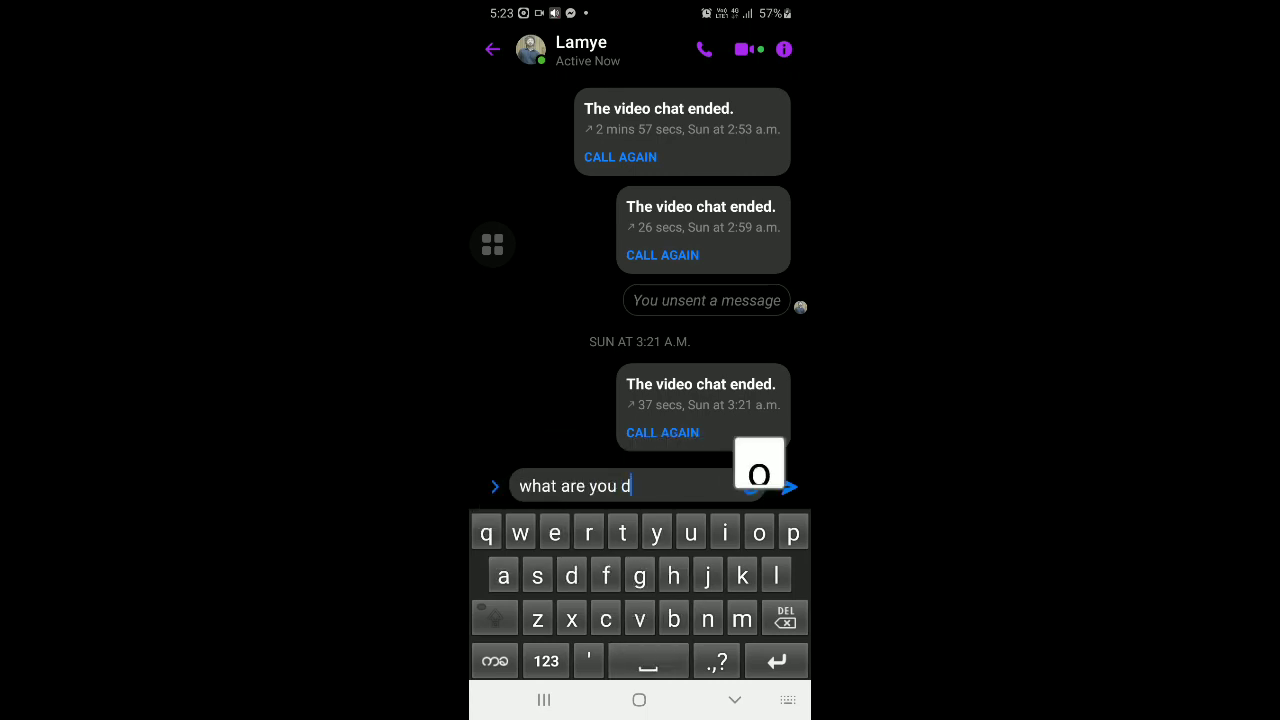
type("oing")
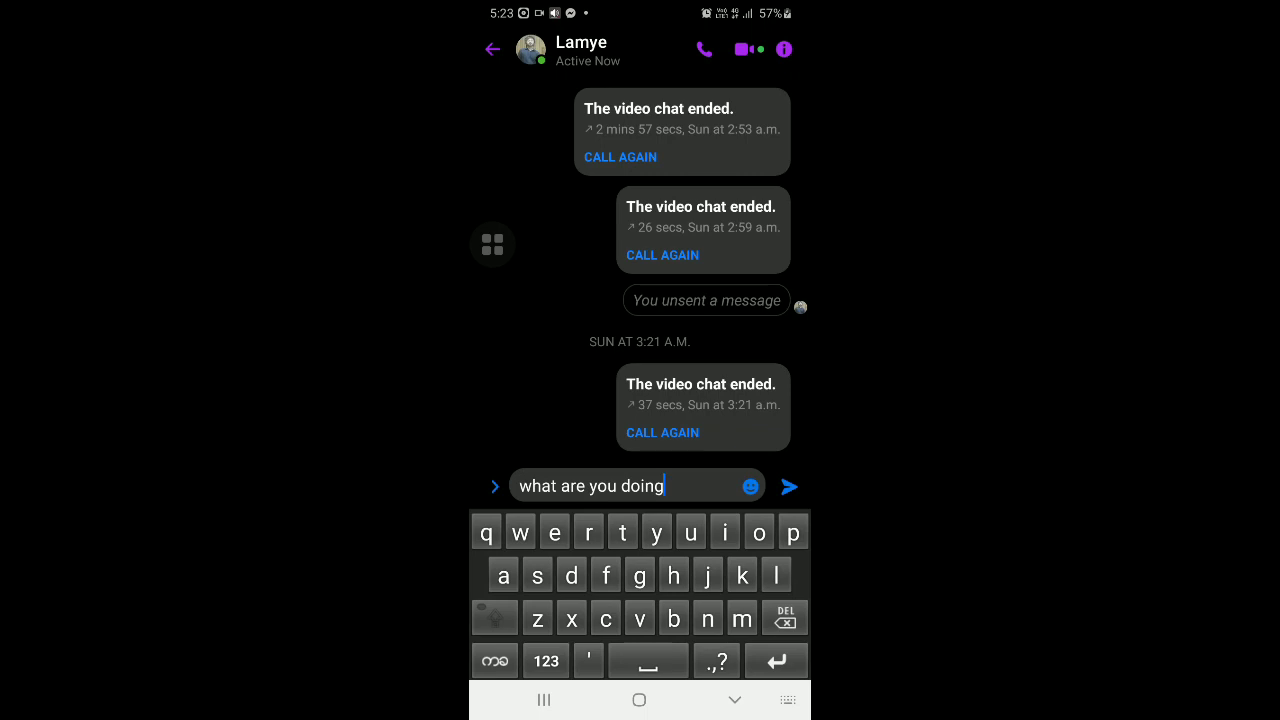
left_click(789, 486)
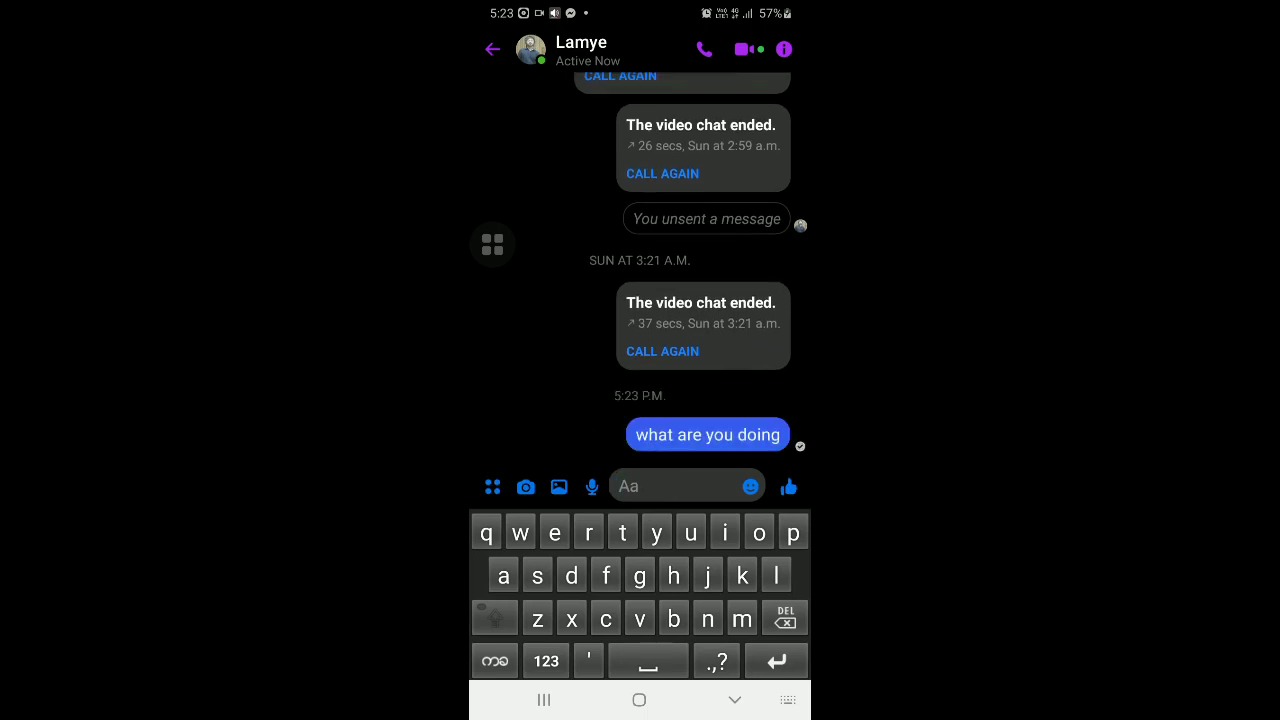
Remove the "what are you doing" message using Unsend for everyone
left_click(707, 435)
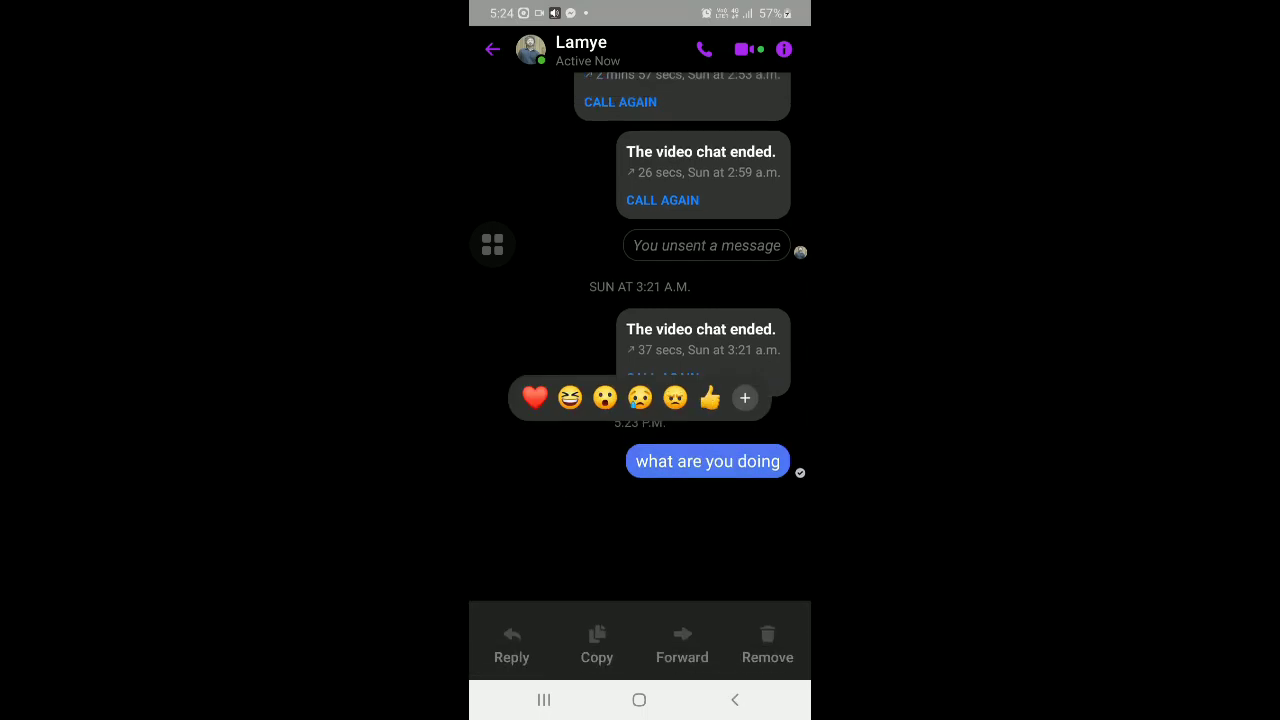
left_click(767, 645)
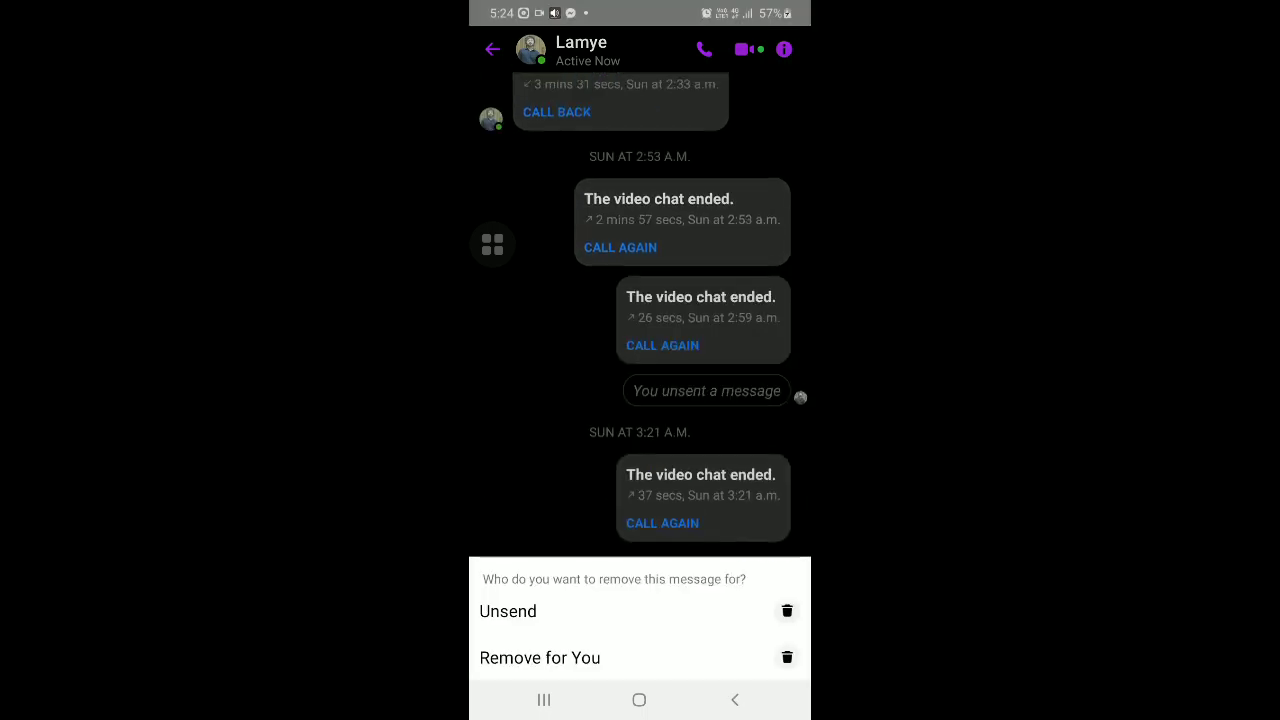
left_click(508, 611)
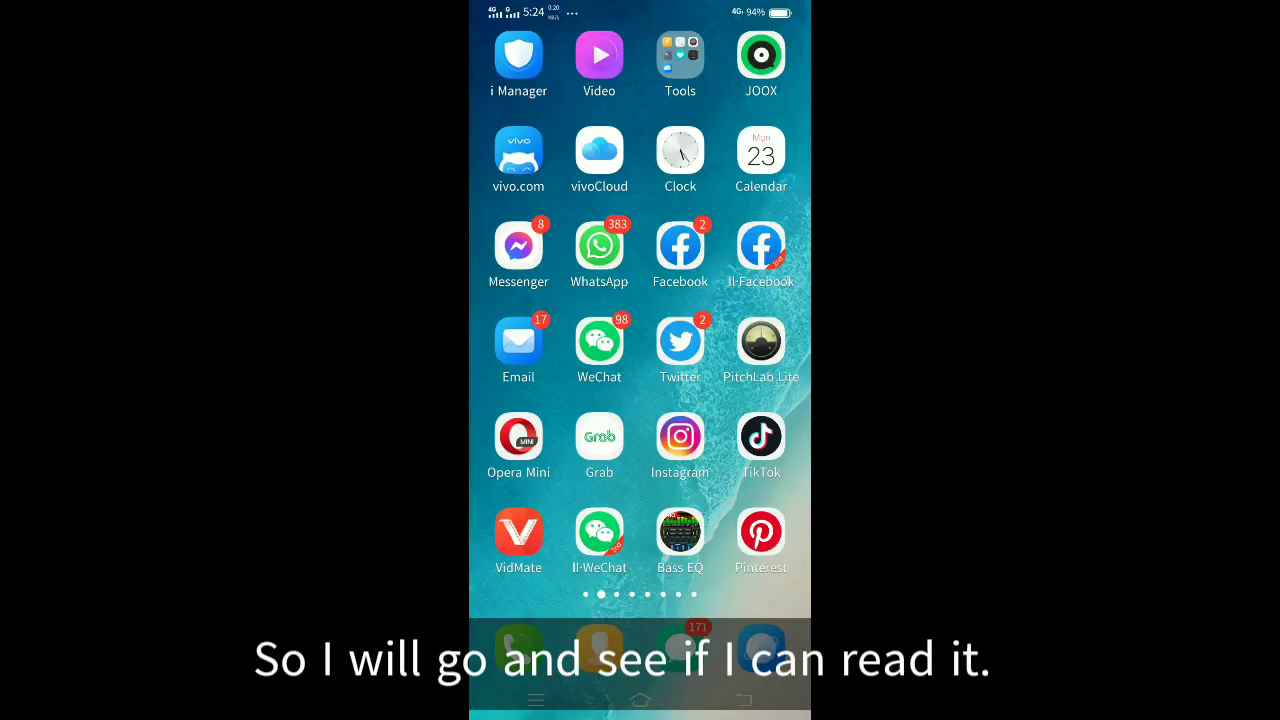
left_click(518, 245)
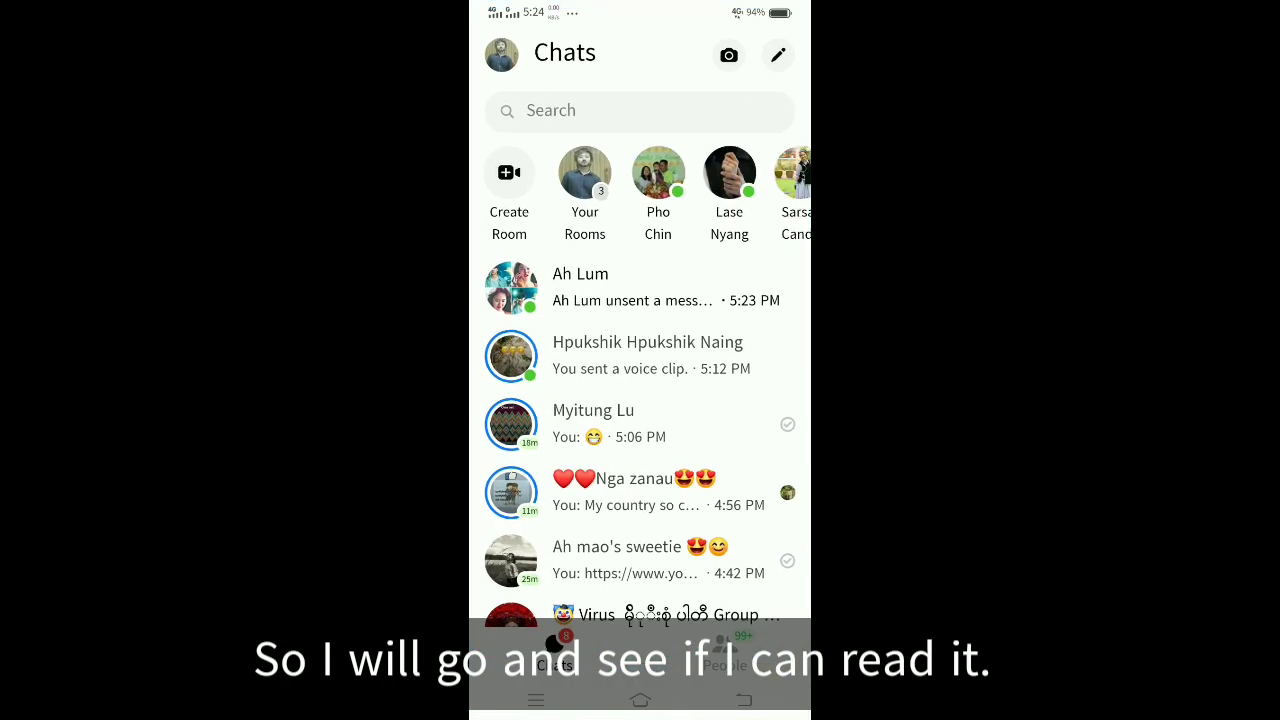
View the 'unsent a message' notice in the receiving phone's chat, then return home
left_click(640, 288)
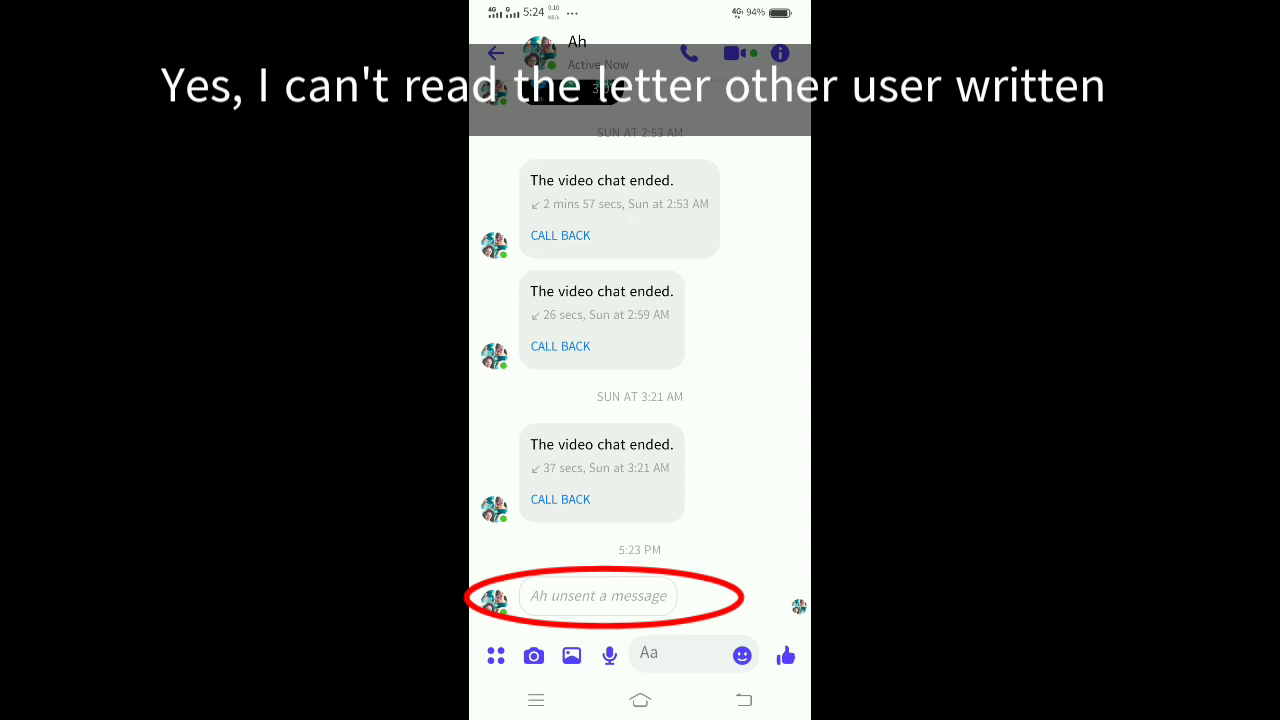
left_click(640, 700)
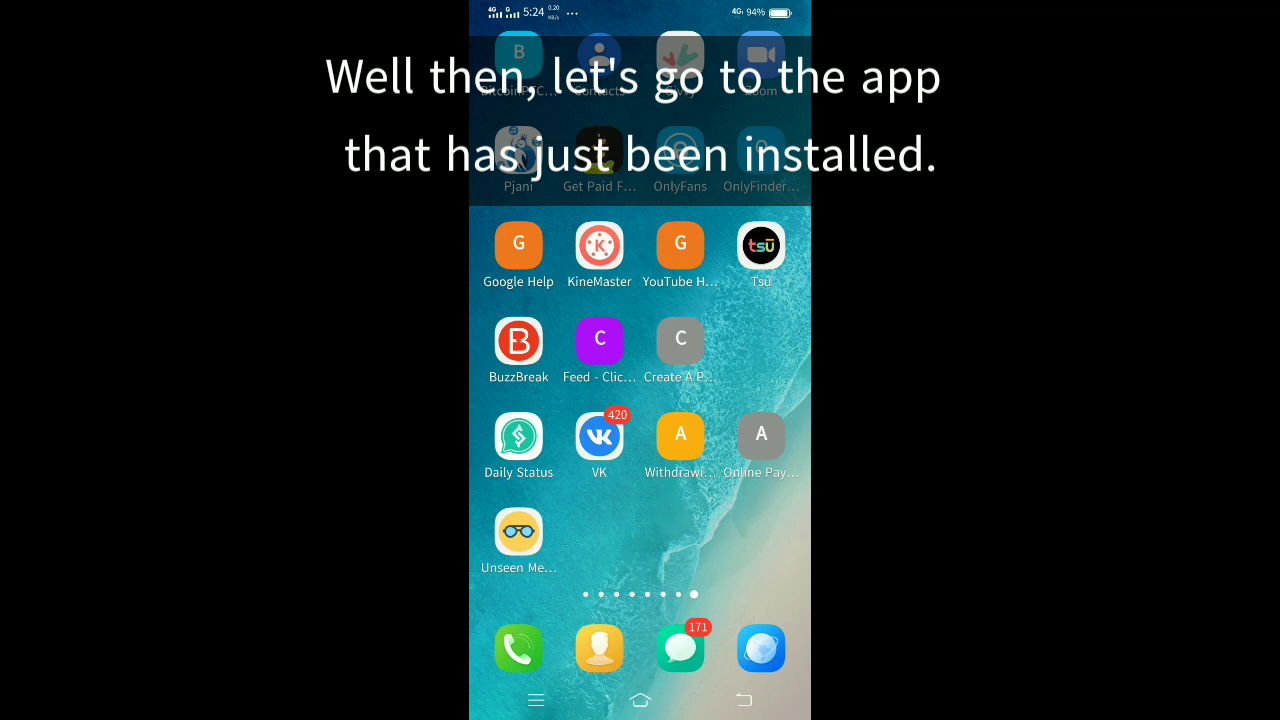
Launch Unseen Messenger from the home screen
left_click(518, 531)
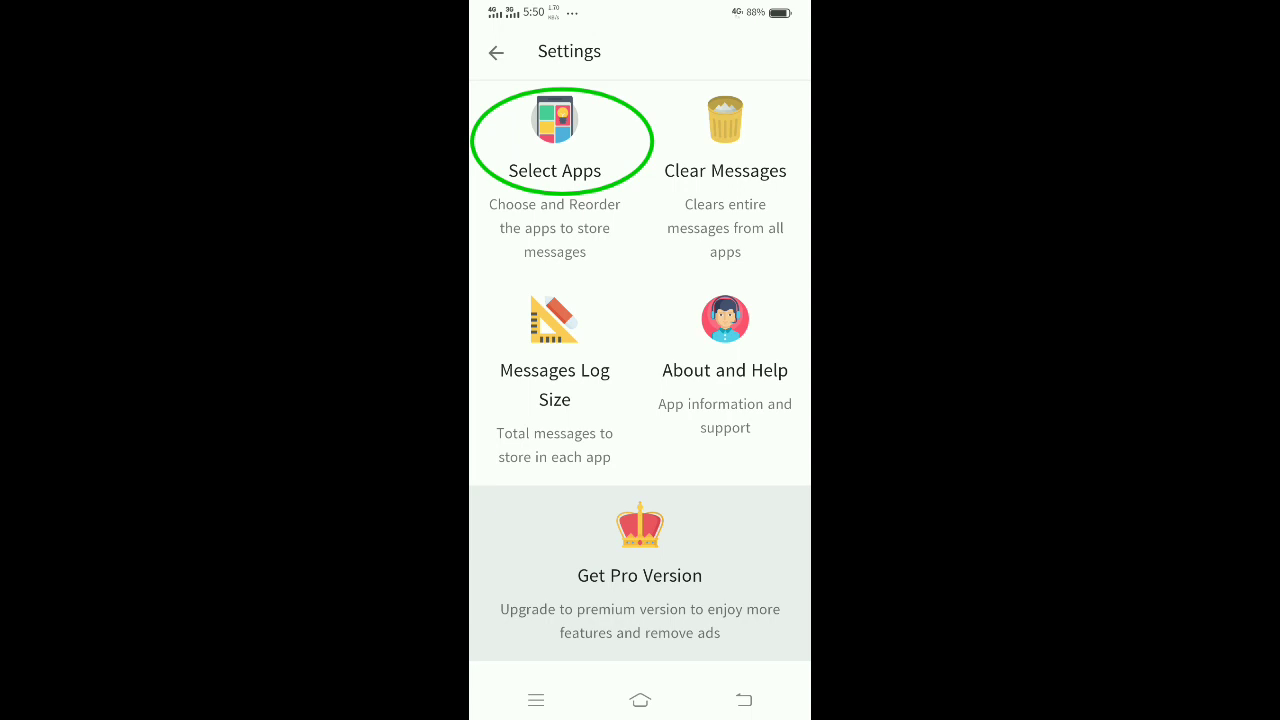
Open Select Apps in Unseen Messenger's Settings to view the Select Applications list
left_click(555, 175)
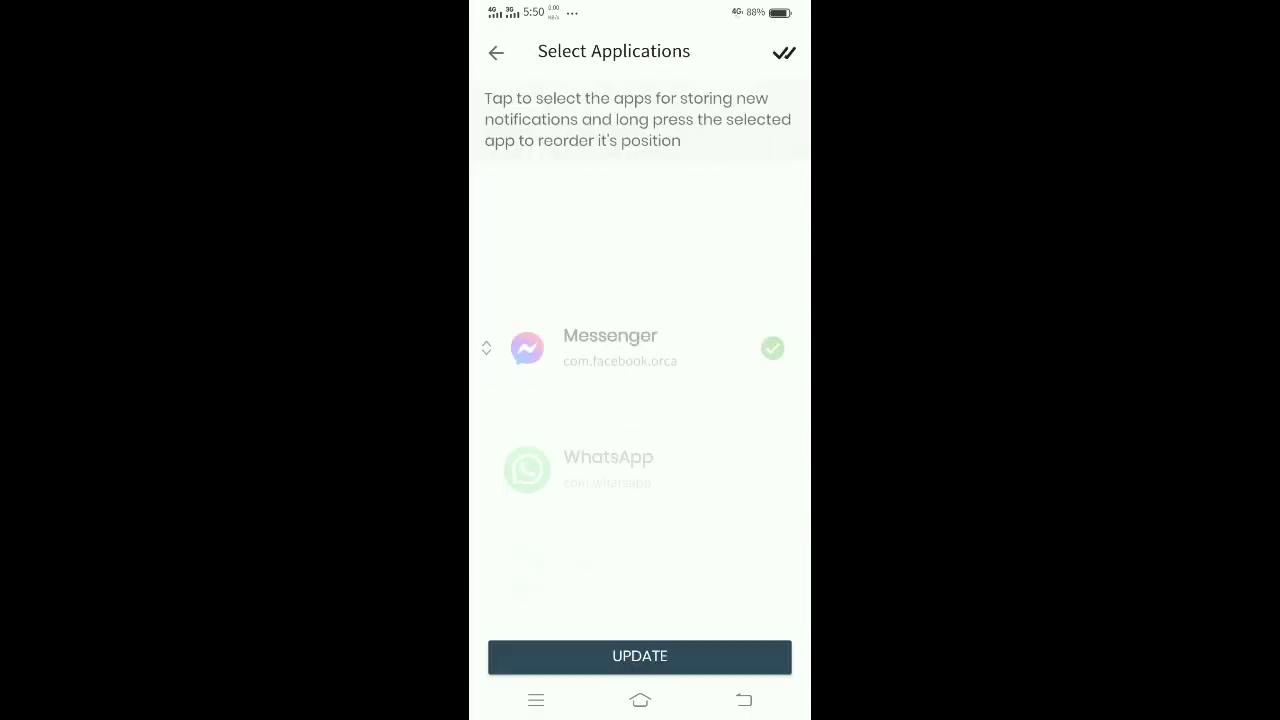